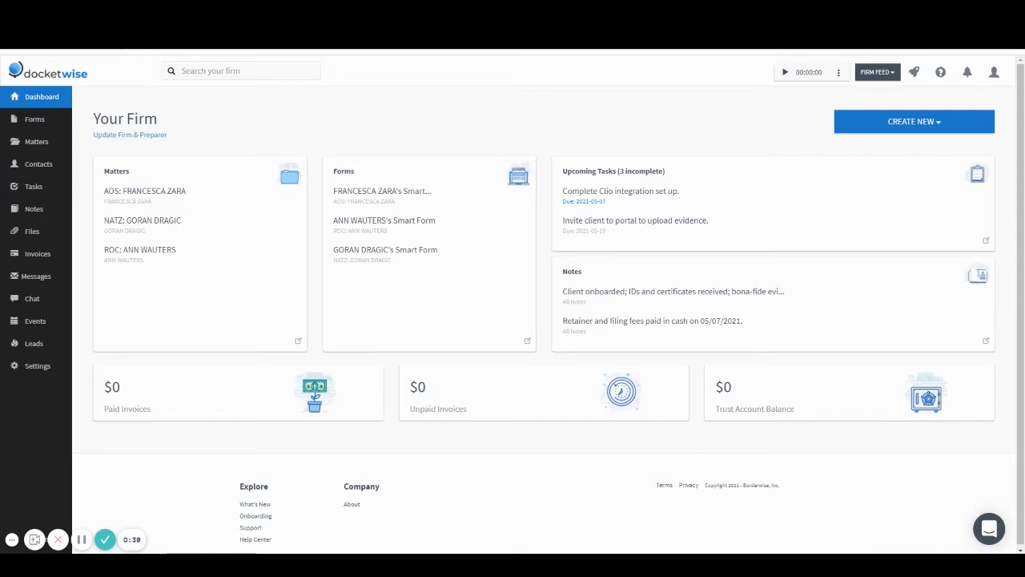
Open the first contact's Overview in Docketwise and scroll through their personal details
left_click(48, 168)
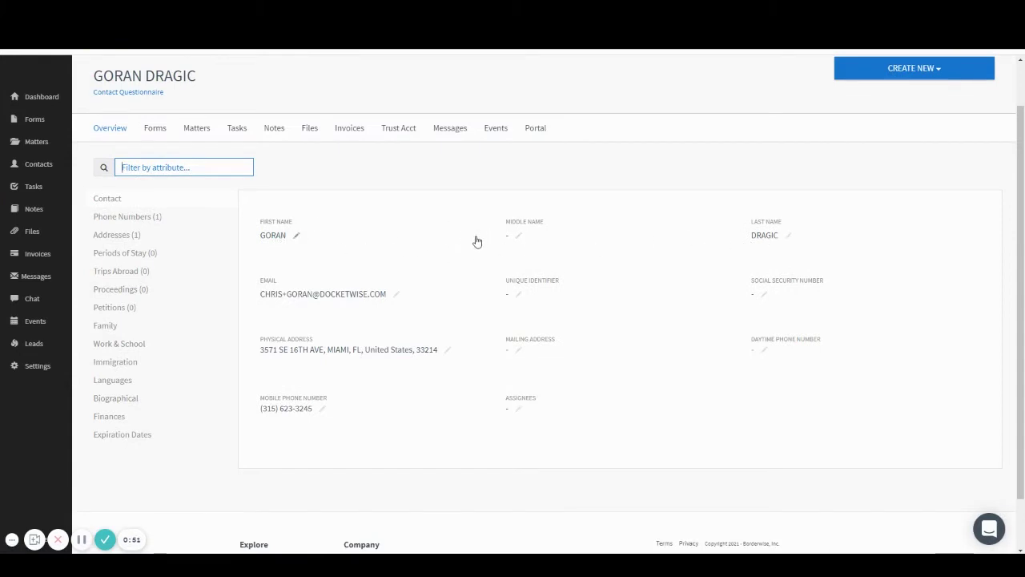
scroll(476, 241, "down", 1)
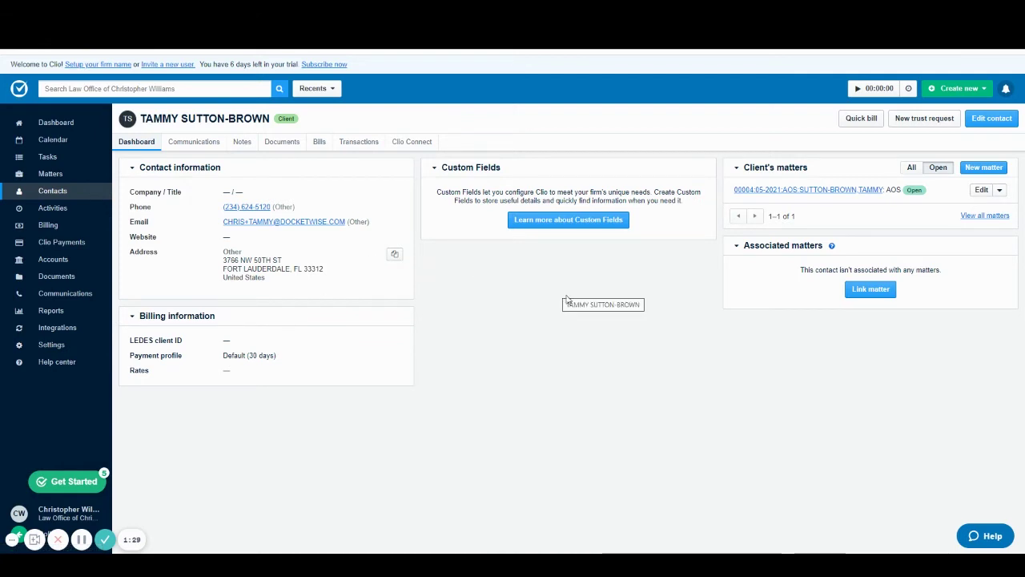
key("ctrl+Tab")
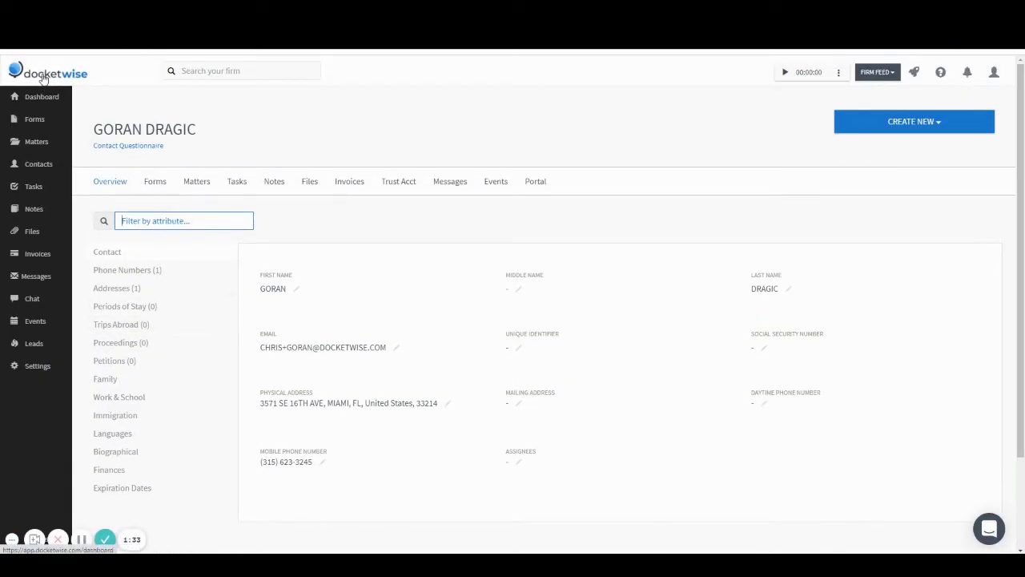
Go to Settings > Integrations in Docketwise and scroll down to the Clio card
left_click(60, 119)
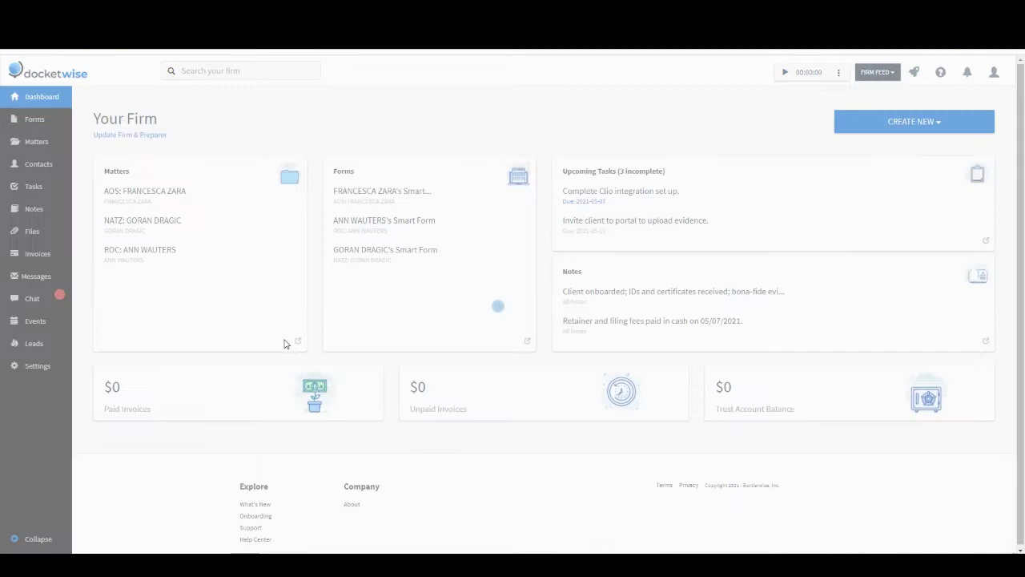
left_click(23, 369)
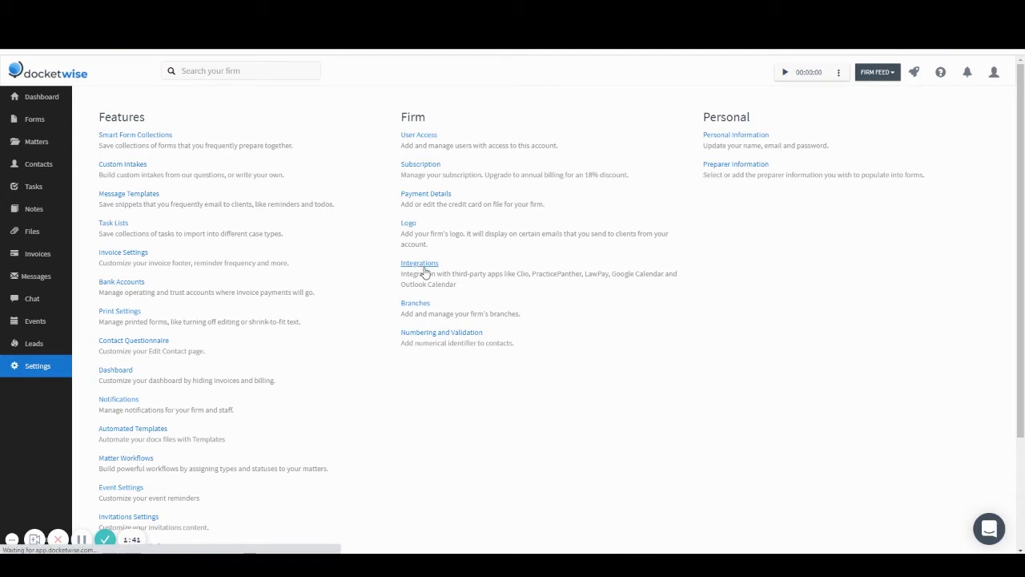
left_click(420, 266)
scroll(614, 278, "down", 2)
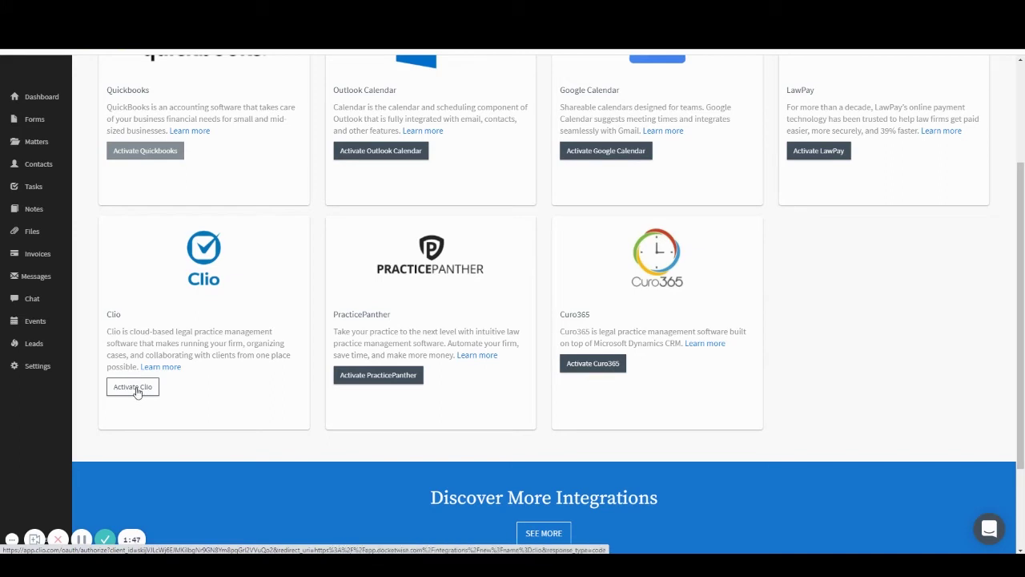
Activate the Clio integration and allow Docketwise access to the Clio account
left_click(137, 391)
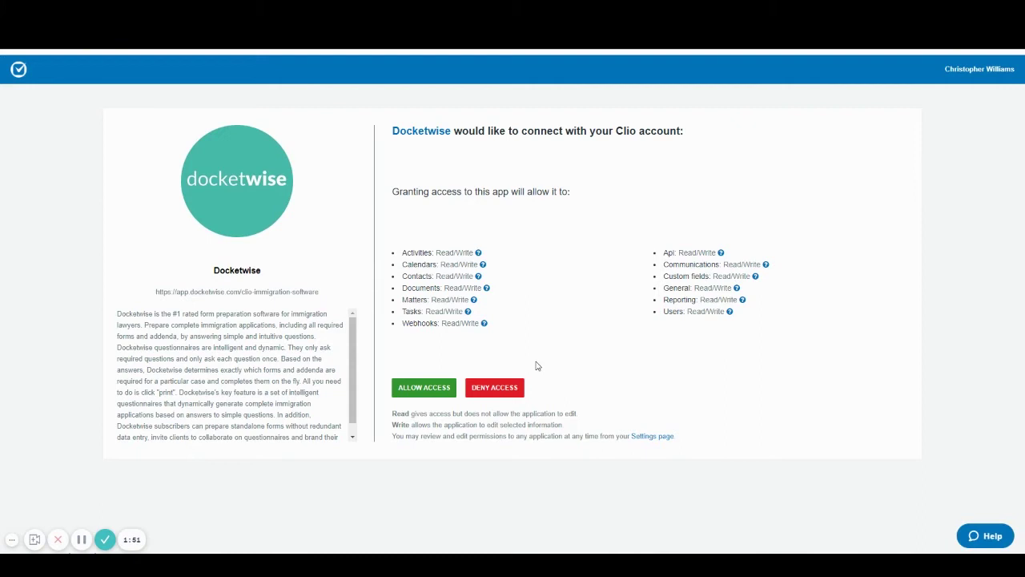
left_click(439, 394)
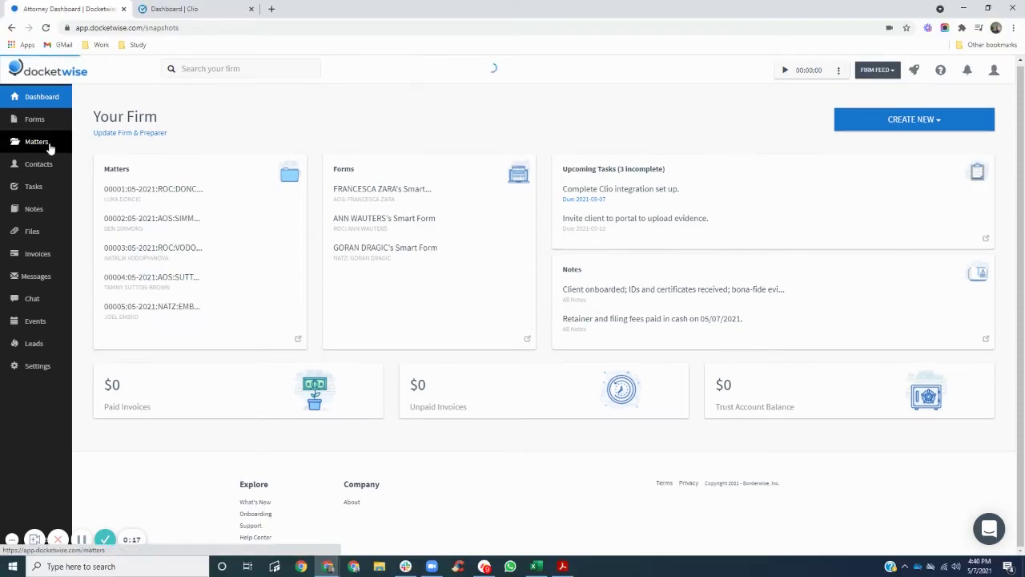
Review the Matters and Contacts lists synced into Docketwise, then switch to the Clio tab
left_click(50, 144)
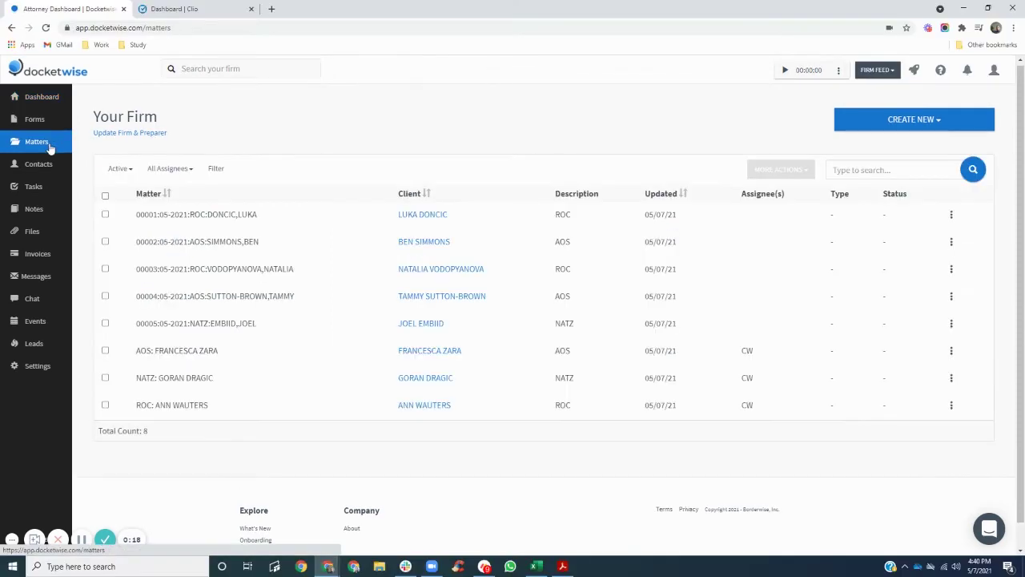
left_click(50, 165)
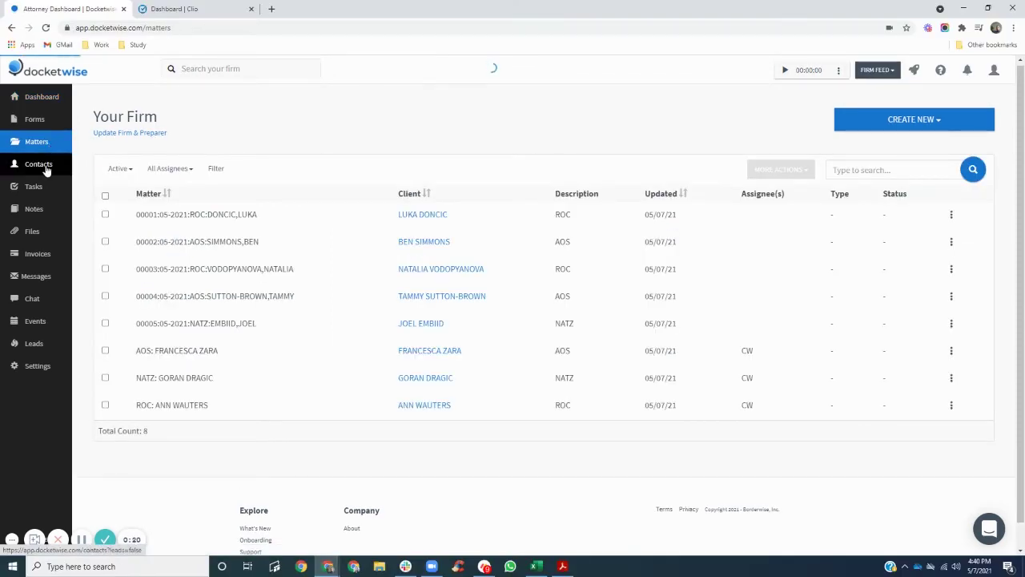
left_click(164, 7)
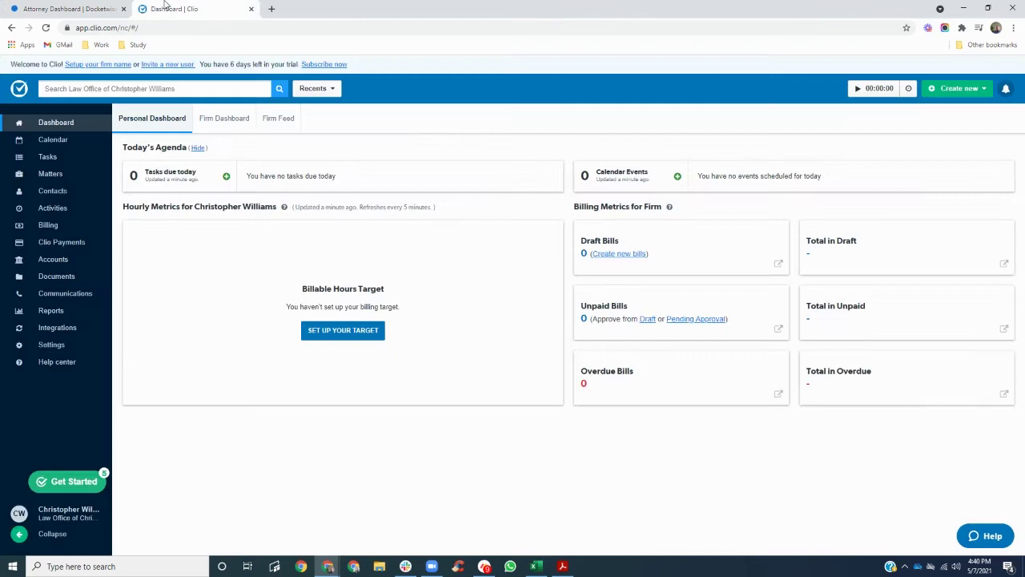
Review Clio's eight contacts, then view the open matters 00001 through 00008
left_click(56, 193)
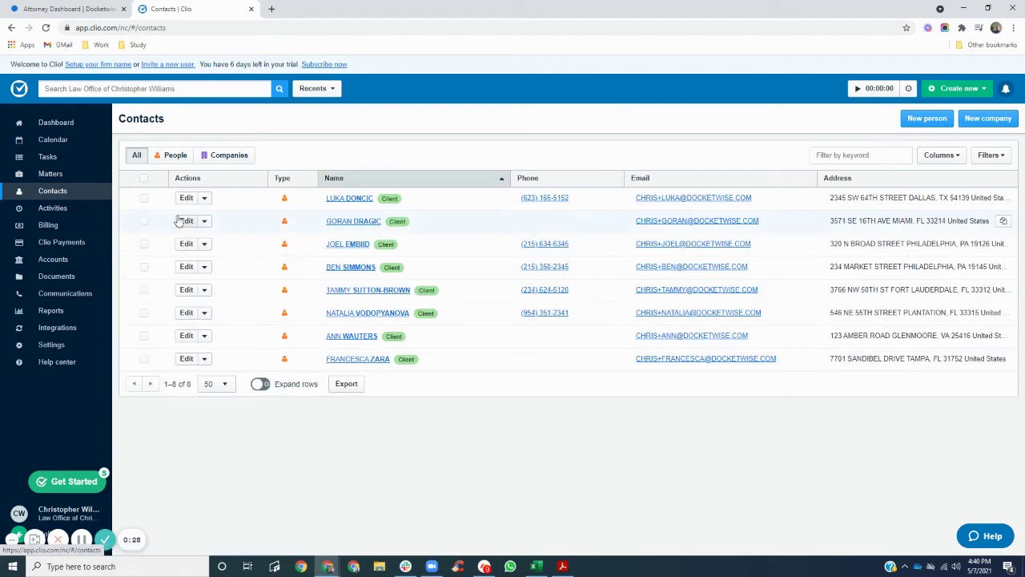
left_click(63, 178)
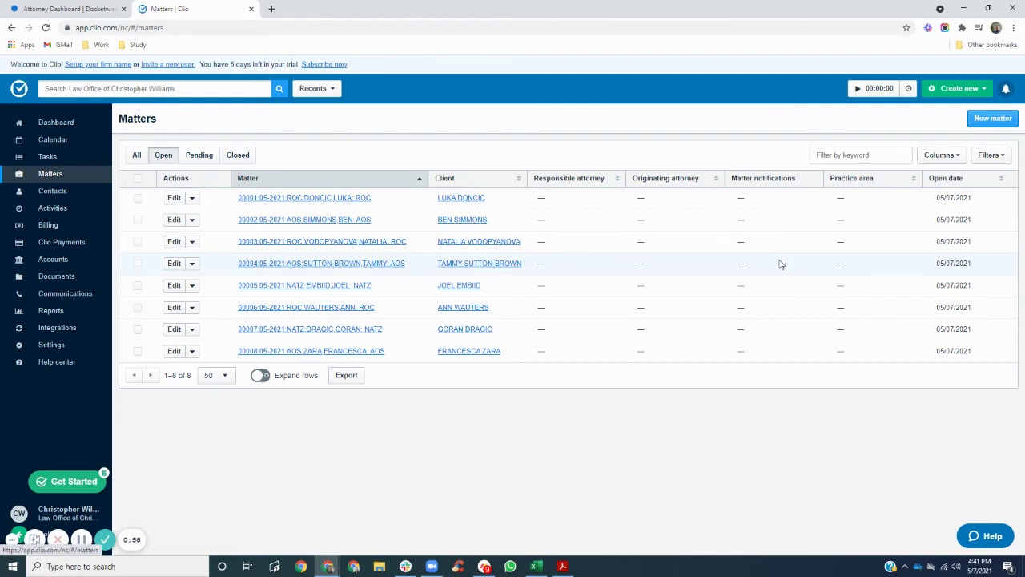
Start a new contact from Clio's dashboard create-new menu
left_click(63, 126)
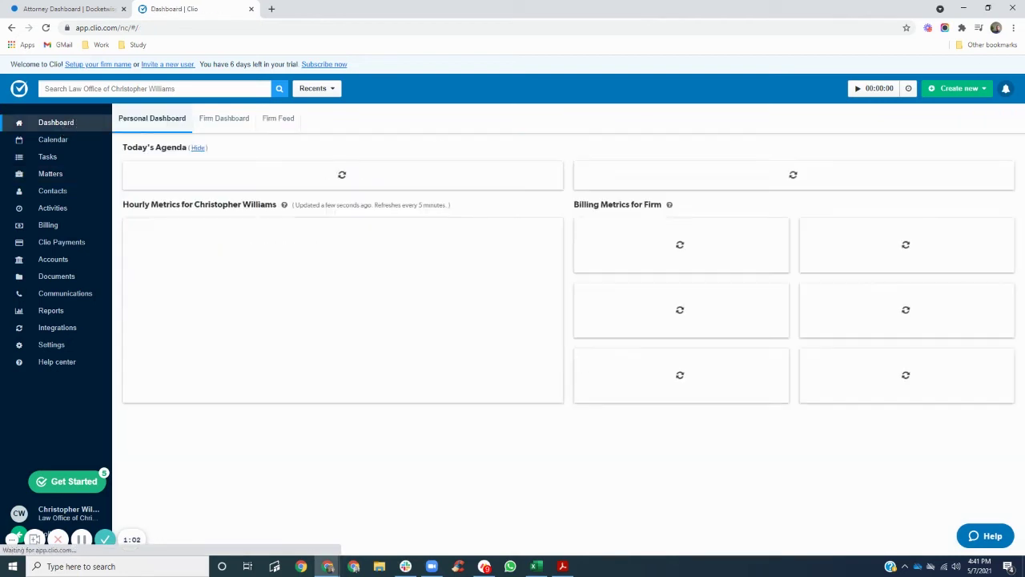
left_click(957, 88)
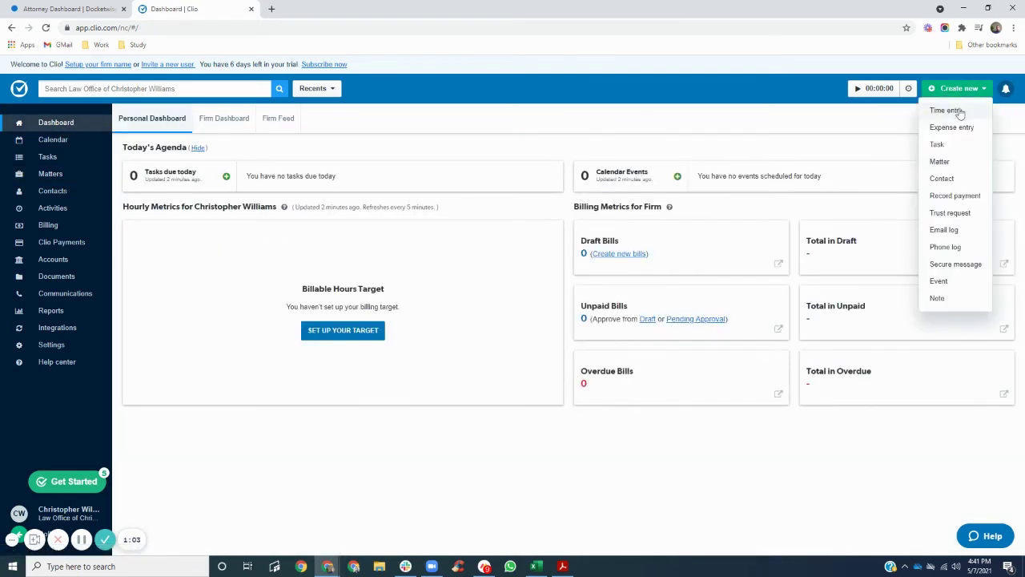
left_click(945, 179)
Enter the contact's first name, last name and e-mail address, then save and create a new matter
left_click(338, 216)
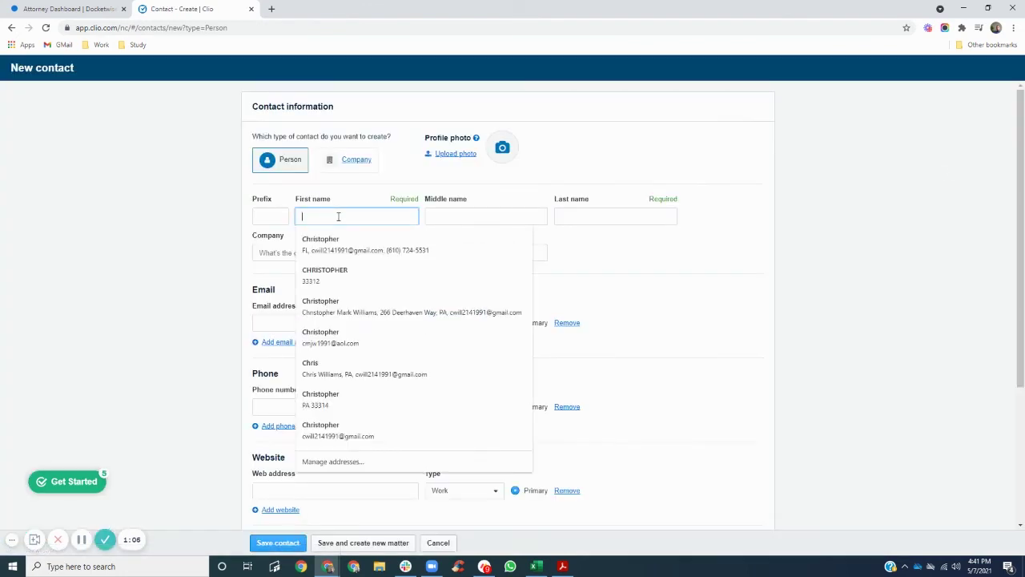
key("Escape")
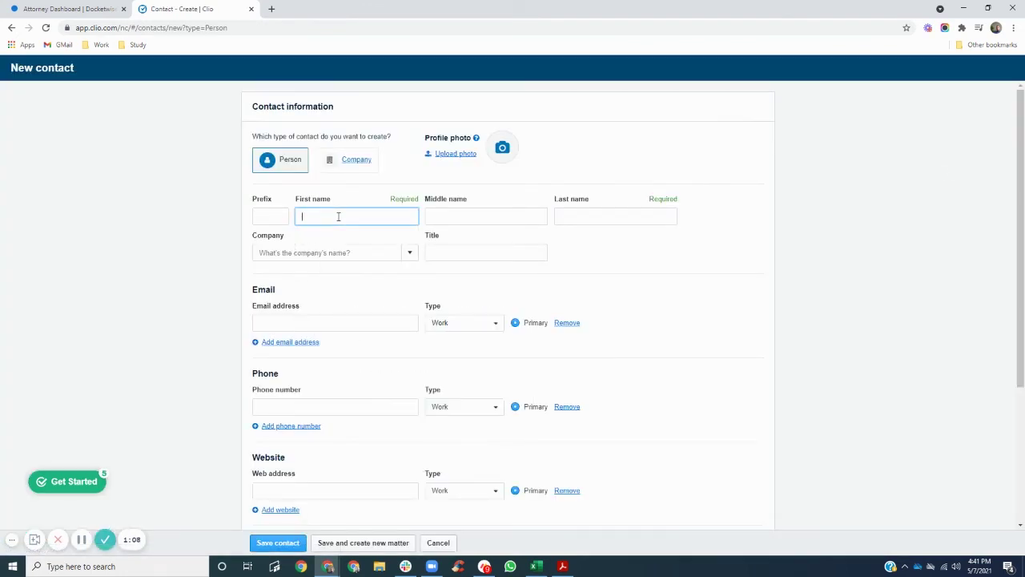
key("Tab")
key("Tab")
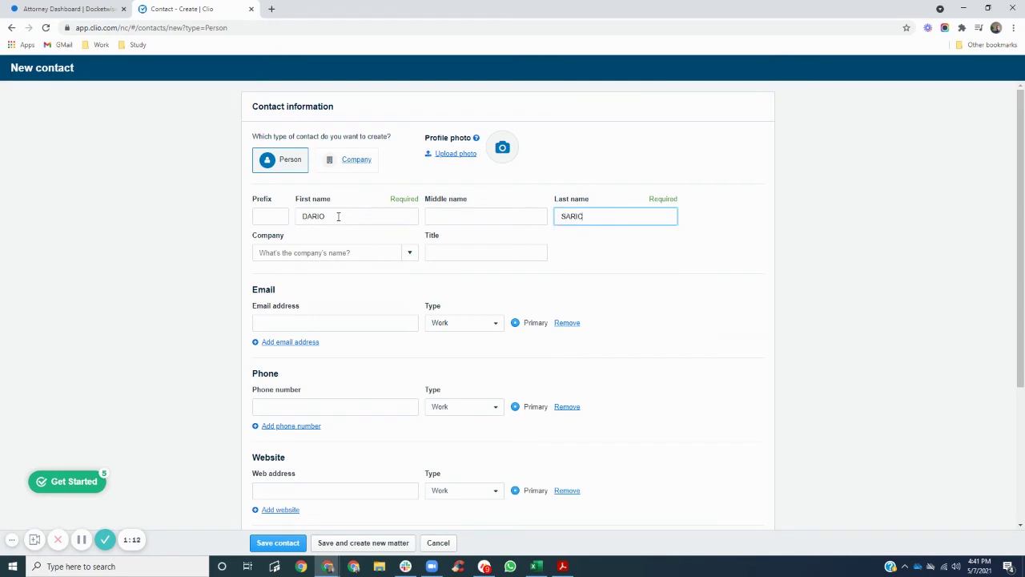
left_click(306, 324)
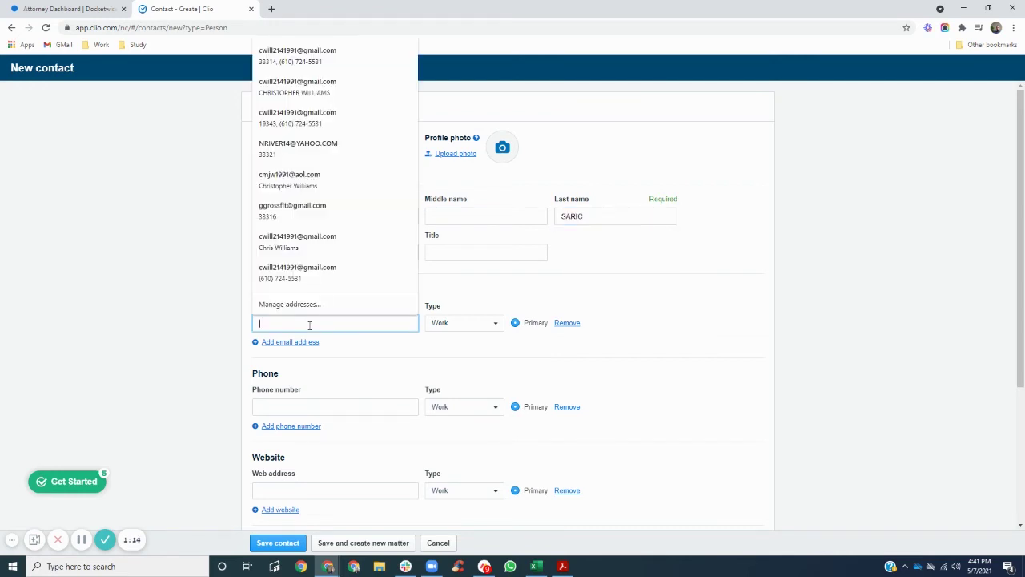
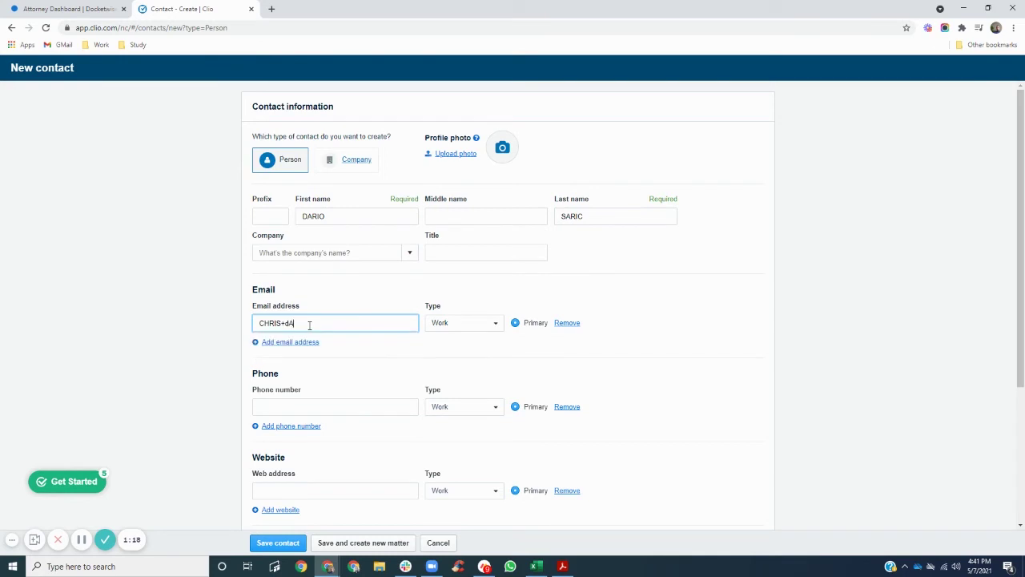
scroll(310, 337, "down", 3)
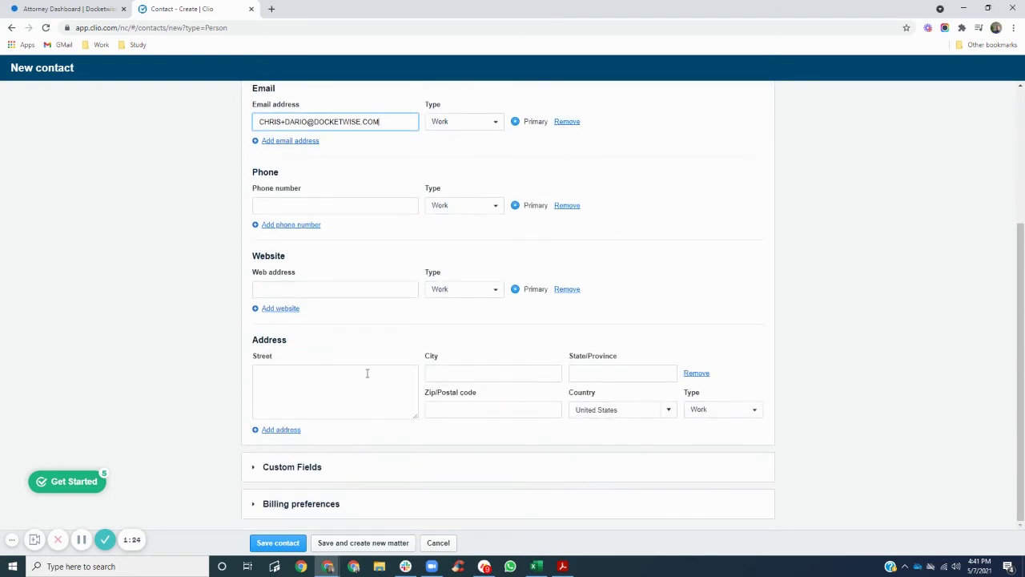
left_click(391, 544)
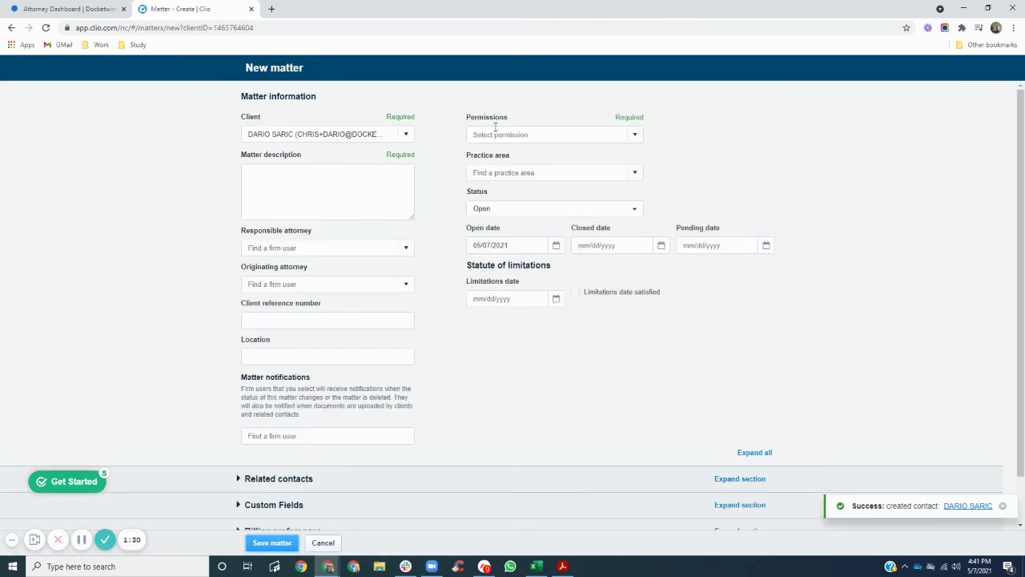
Save the AOS matter with Everyone permissions and the firm's attorney as responsible attorney
left_click(293, 195)
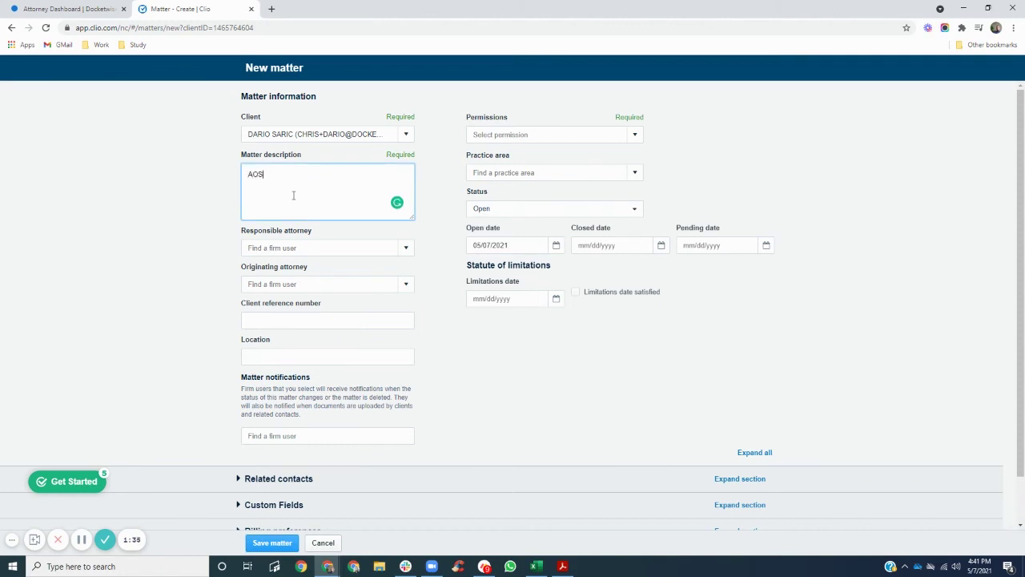
left_click(636, 134)
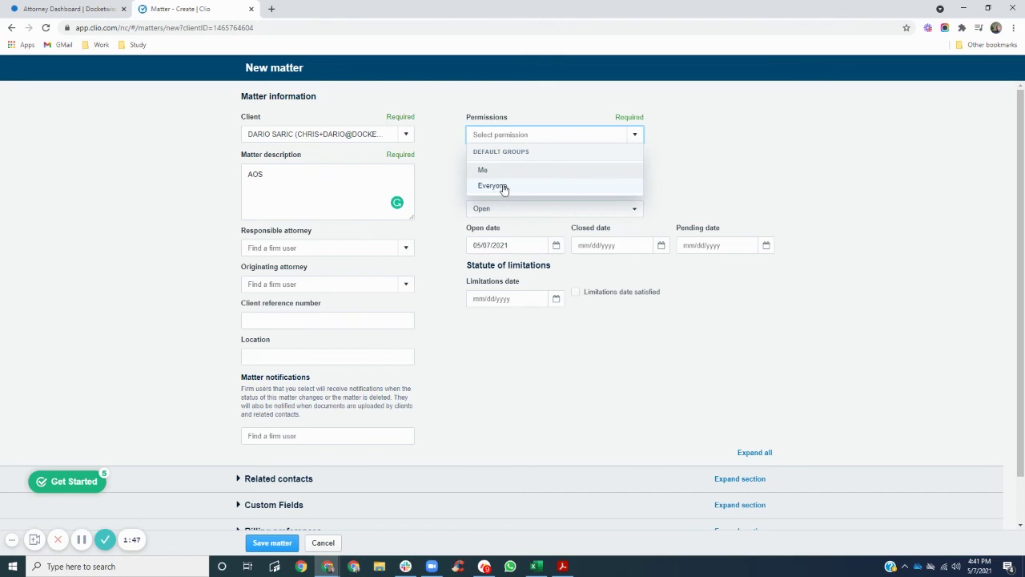
left_click(504, 187)
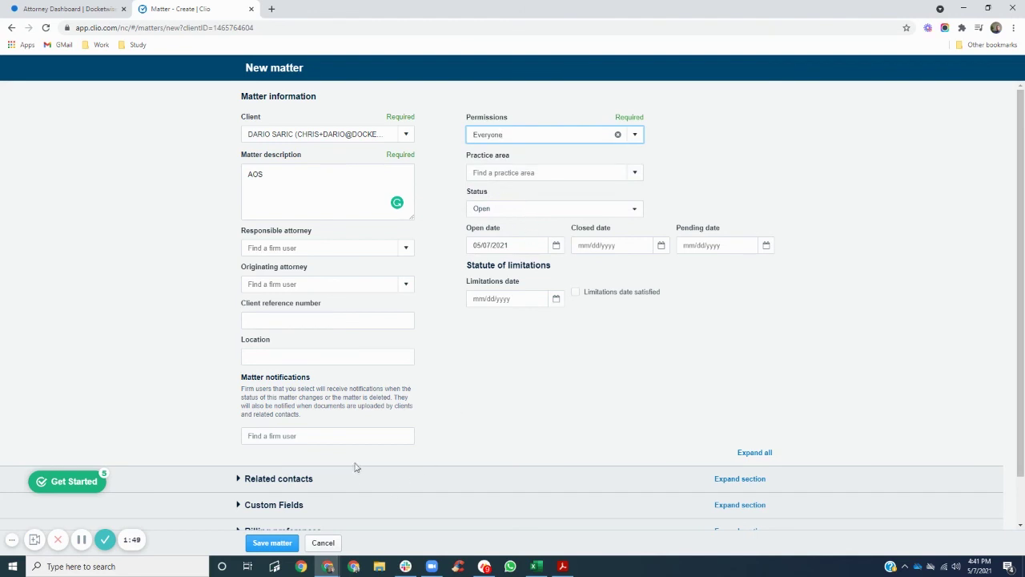
left_click(406, 248)
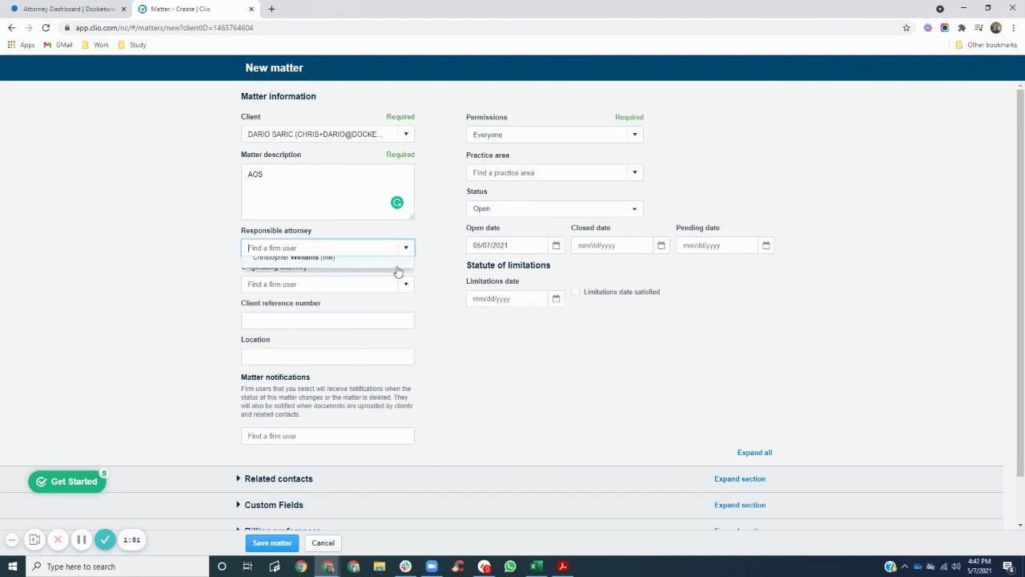
left_click(328, 267)
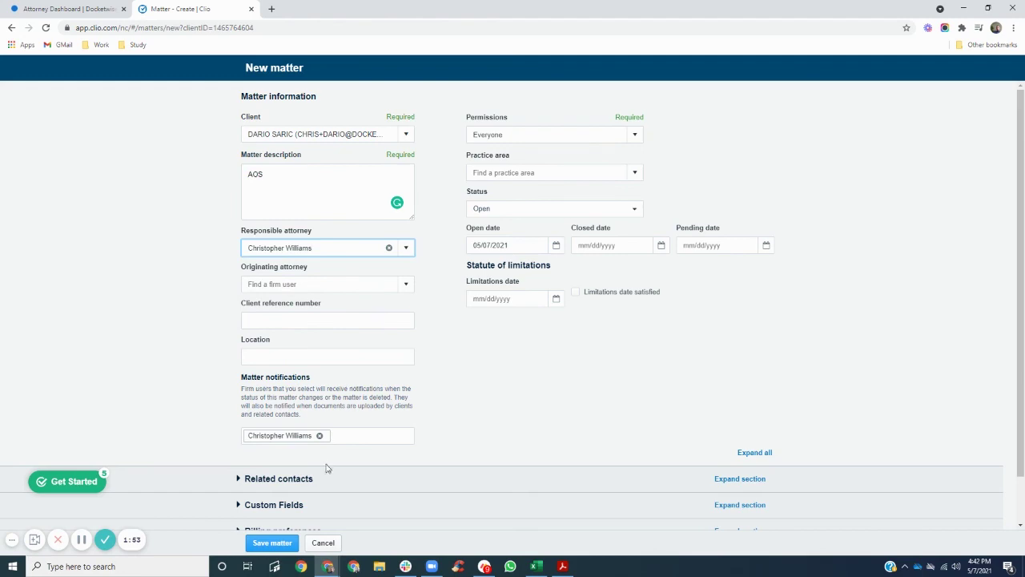
left_click(273, 543)
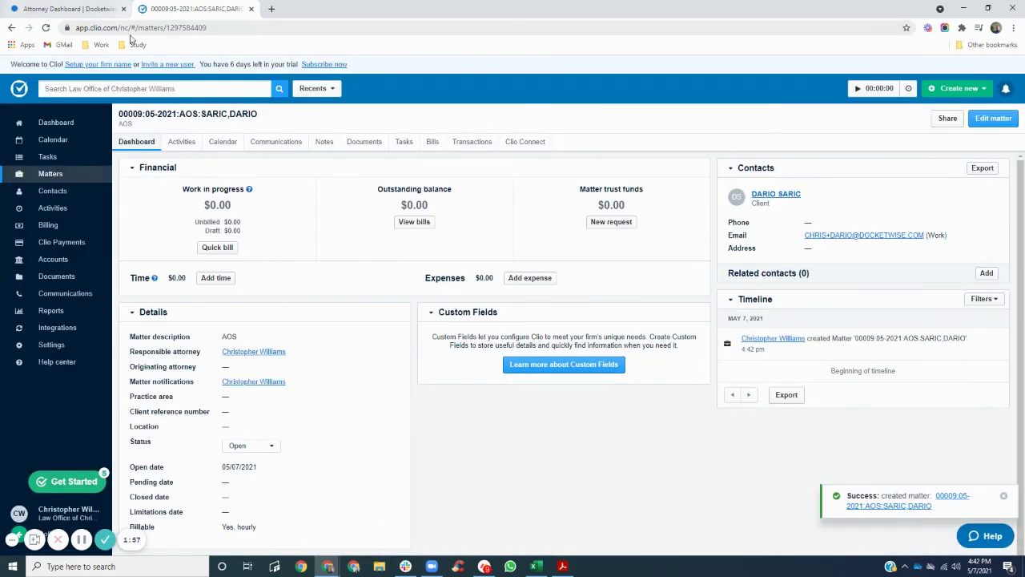
Reload Docketwise Contacts, open the newly synced client, and open their 00009:05-2021:AOS matter
left_click(88, 10)
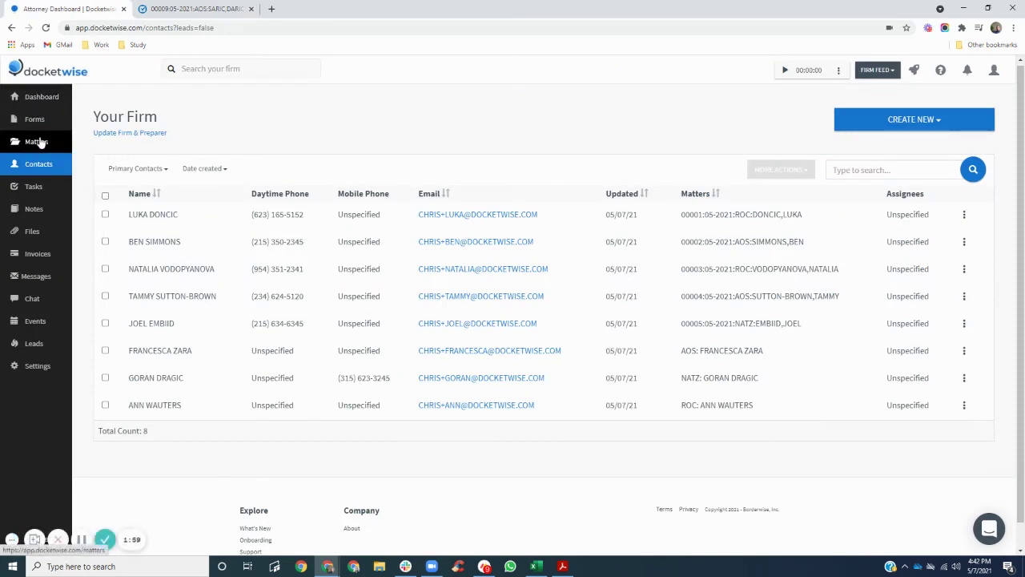
left_click(46, 27)
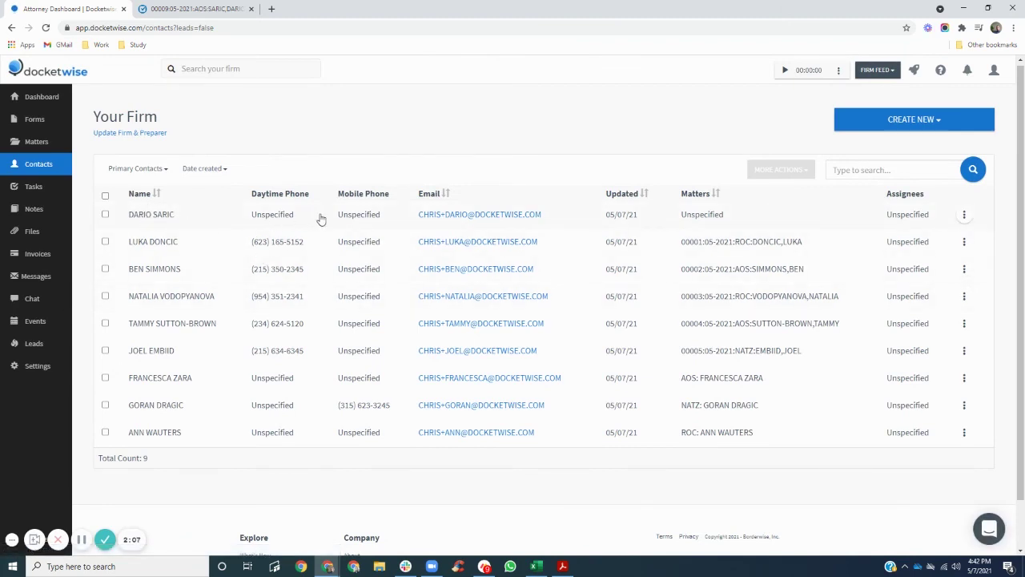
left_click(139, 216)
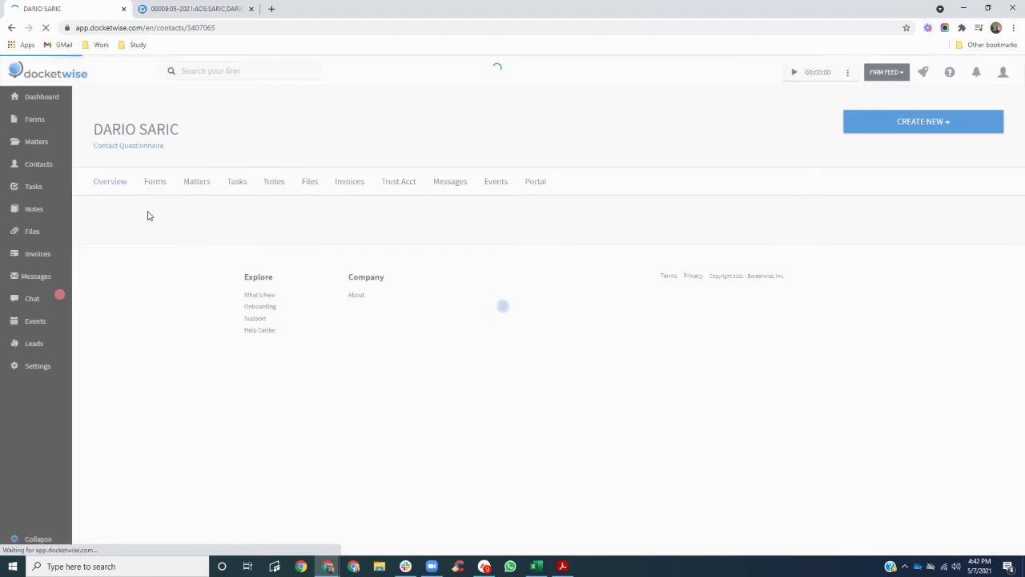
left_click(197, 184)
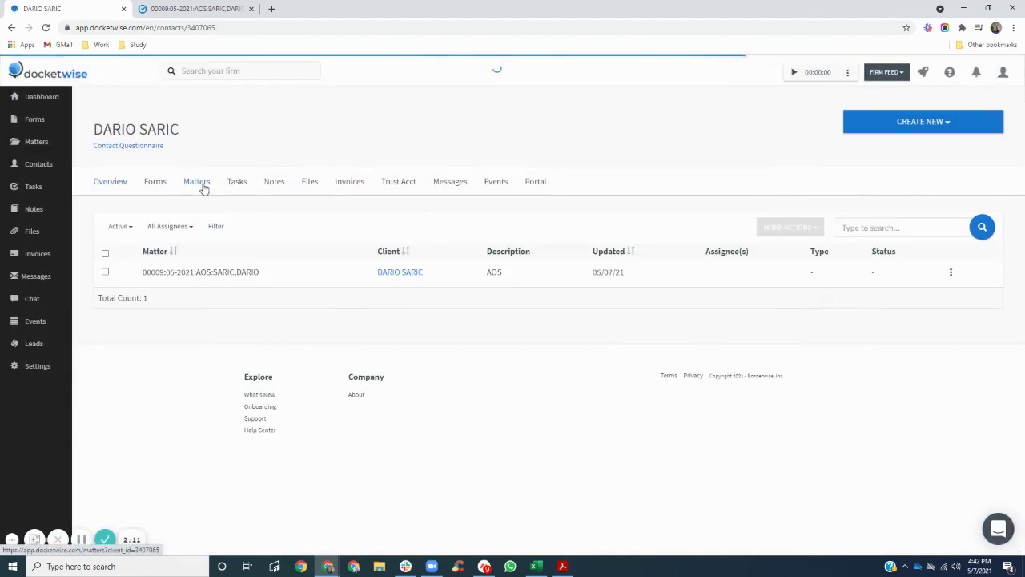
left_click(290, 275)
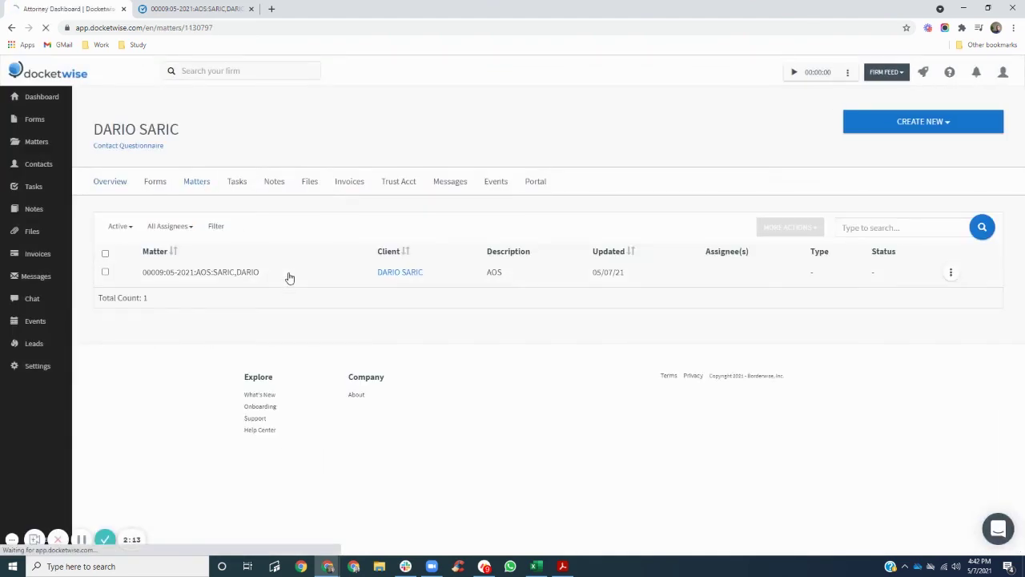